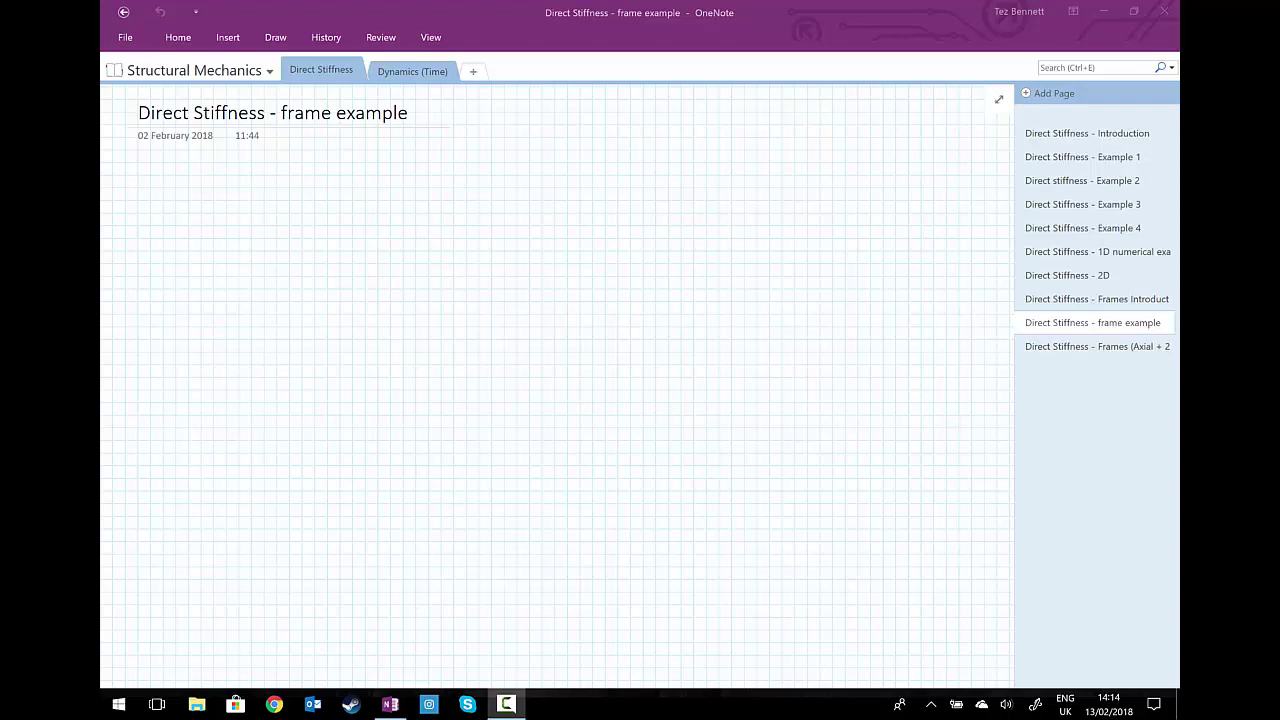
Step: Select the black pen from the Draw tab's pen gallery for handwriting
left_click(275, 37)
left_click(236, 93)
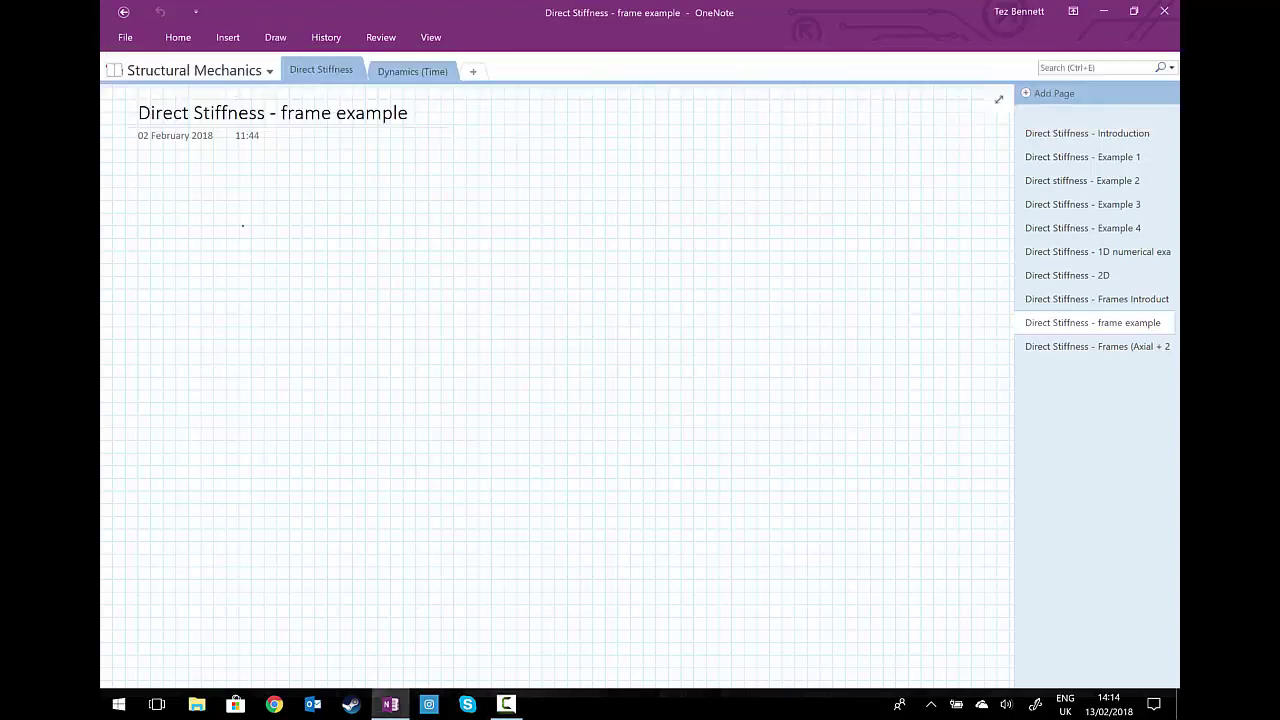
Step: Draw the beam outline and the left wall with diagonal hatching
mouse_move(621, 223)
left_mouse_down()
mouse_move(351, 225)
mouse_move(352, 249)
mouse_move(621, 249)
mouse_move(618, 222)
mouse_move(621, 258)
left_mouse_up()
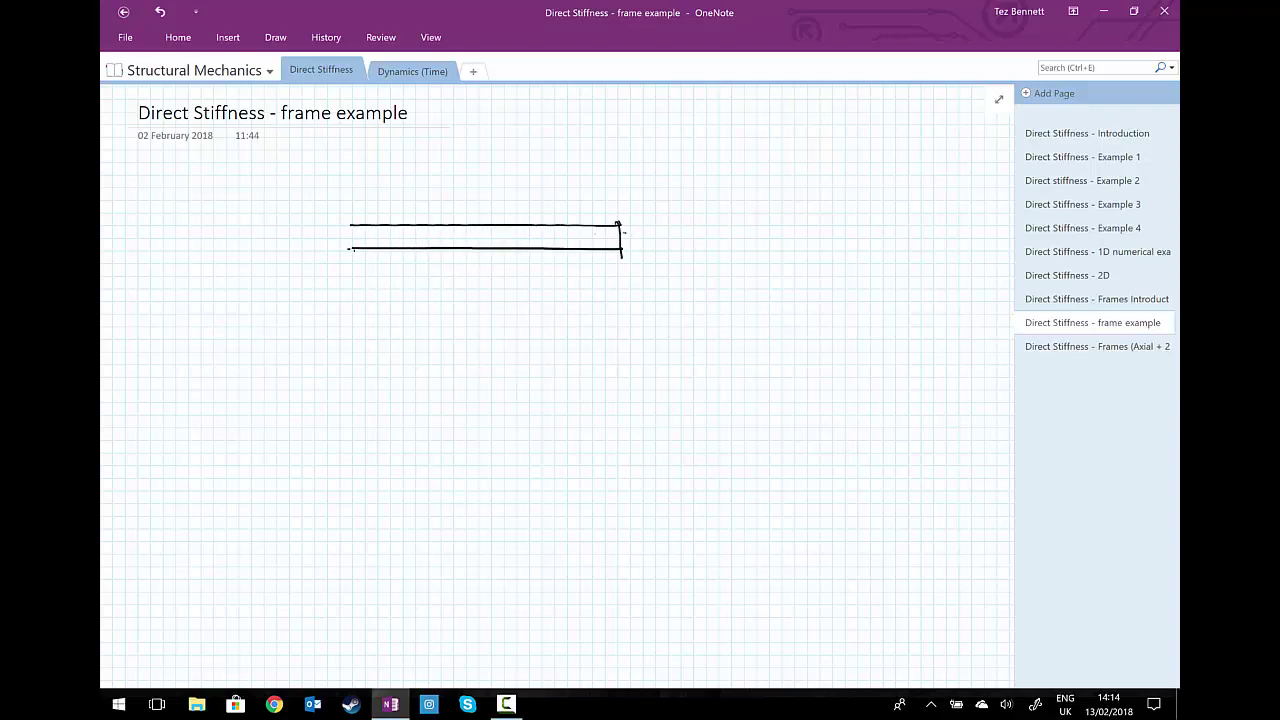
left_click_drag(350, 221, 350, 251)
left_click_drag(349, 165, 352, 303)
left_click_drag(336, 182, 348, 198)
left_click_drag(334, 198, 346, 232)
left_click_drag(332, 232, 350, 264)
left_click_drag(338, 264, 350, 282)
left_click_drag(340, 282, 352, 298)
Step: Draw the right wall support line with its hatching
mouse_move(621, 156)
left_mouse_down()
mouse_move(623, 313)
mouse_move(625, 178)
mouse_move(632, 196)
left_mouse_up()
left_click_drag(641, 193, 631, 266)
left_click_drag(641, 264, 631, 317)
scroll(558, 386, "right", 1)
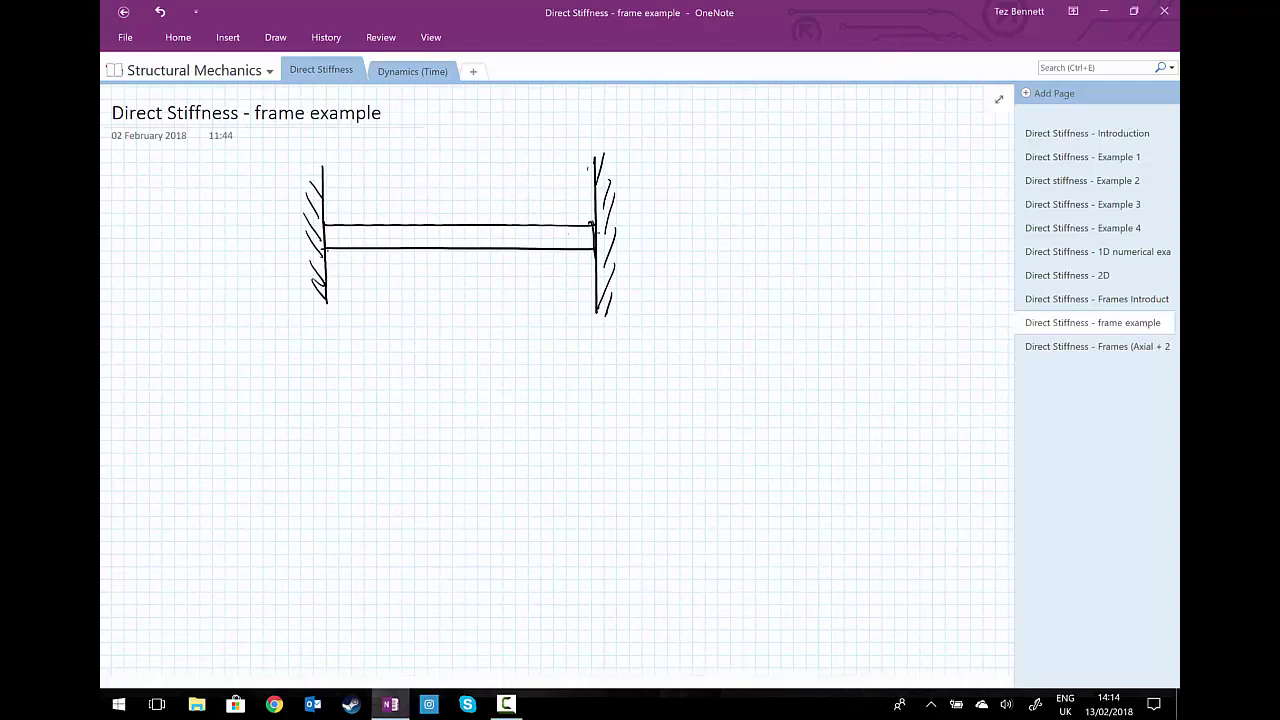
Step: Draw a blue double-headed dimension arrow below the beam
left_click(275, 37)
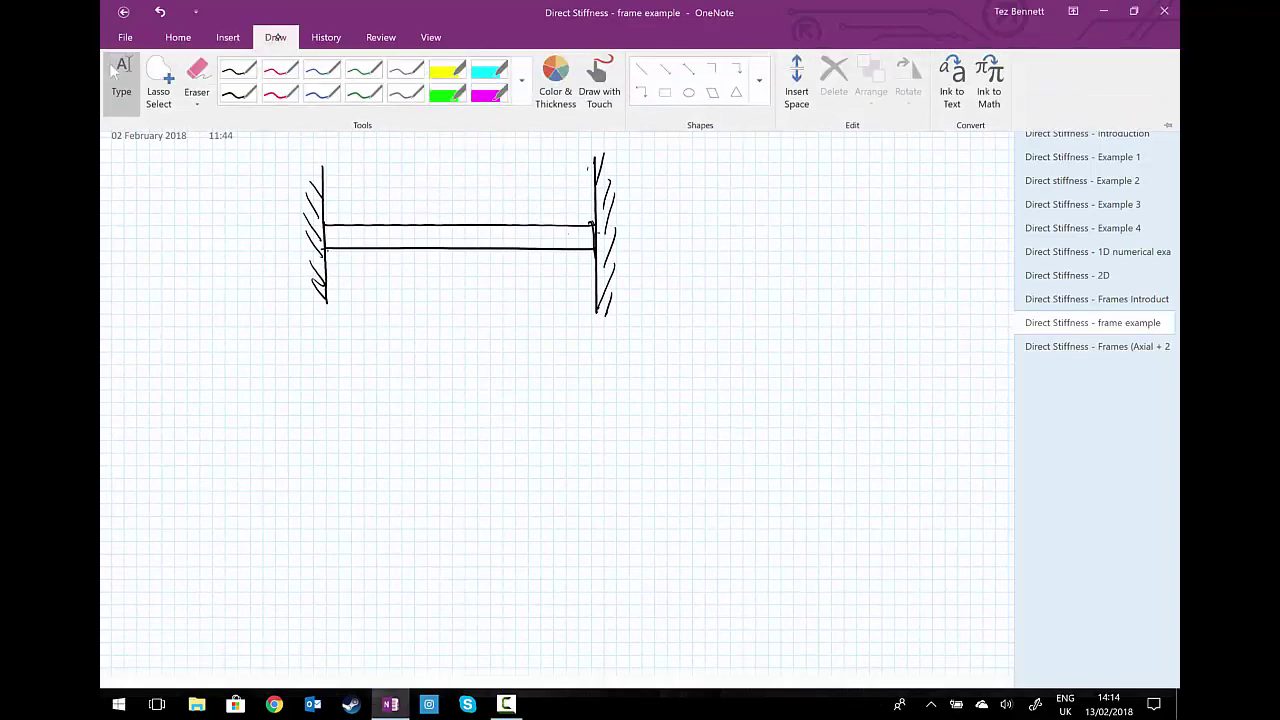
left_click(321, 88)
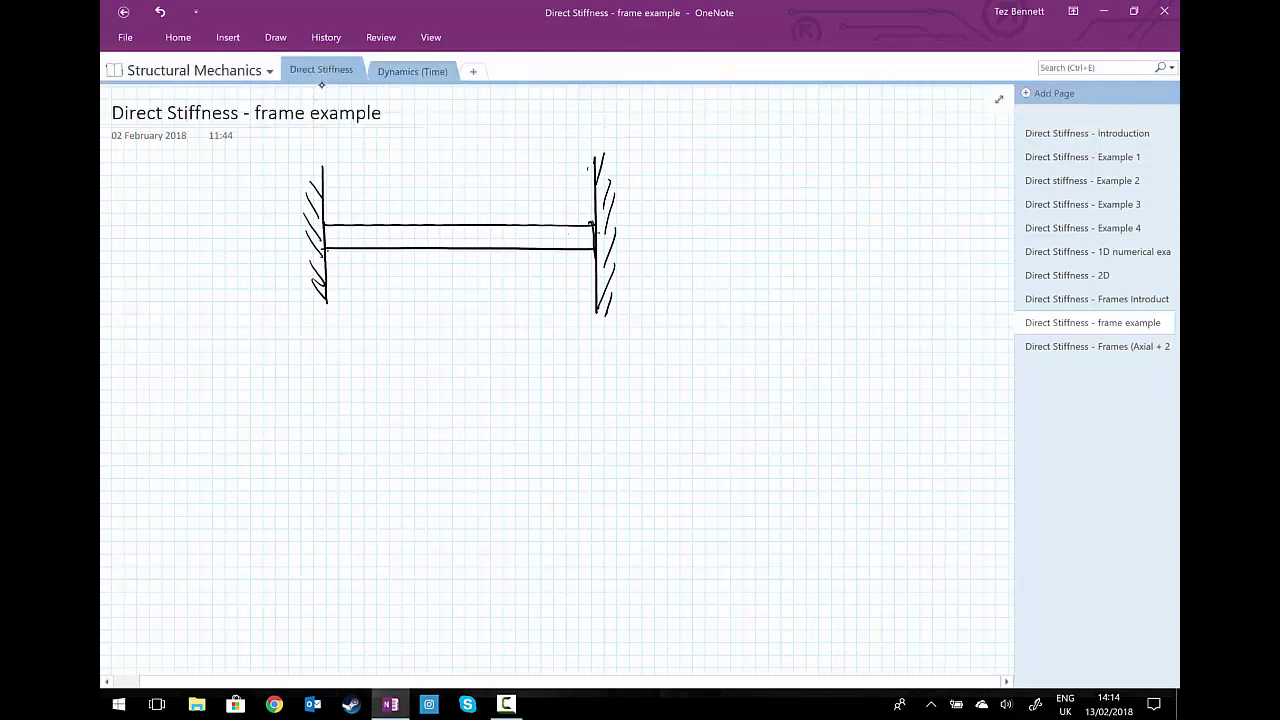
left_click_drag(326, 341, 589, 349)
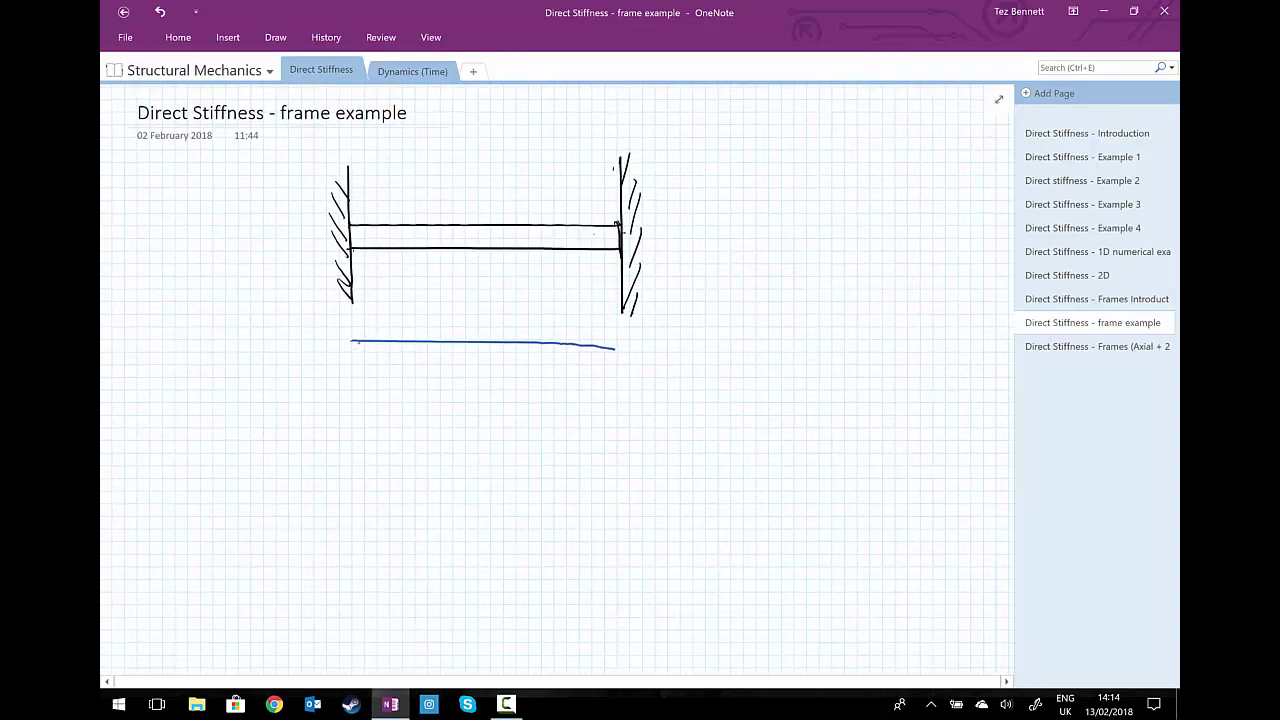
mouse_move(367, 337)
left_mouse_down()
mouse_move(346, 345)
mouse_move(376, 353)
left_mouse_up()
left_click_drag(598, 338, 600, 356)
Step: Mark the mid-span point on the arrow and label each half 3m
mouse_move(485, 329)
left_mouse_down()
mouse_move(424, 355)
mouse_move(412, 373)
mouse_move(447, 373)
left_mouse_up()
mouse_move(526, 357)
left_mouse_down()
mouse_move(540, 355)
mouse_move(531, 372)
left_mouse_up()
left_click_drag(542, 366, 566, 372)
left_click_drag(409, 356, 424, 353)
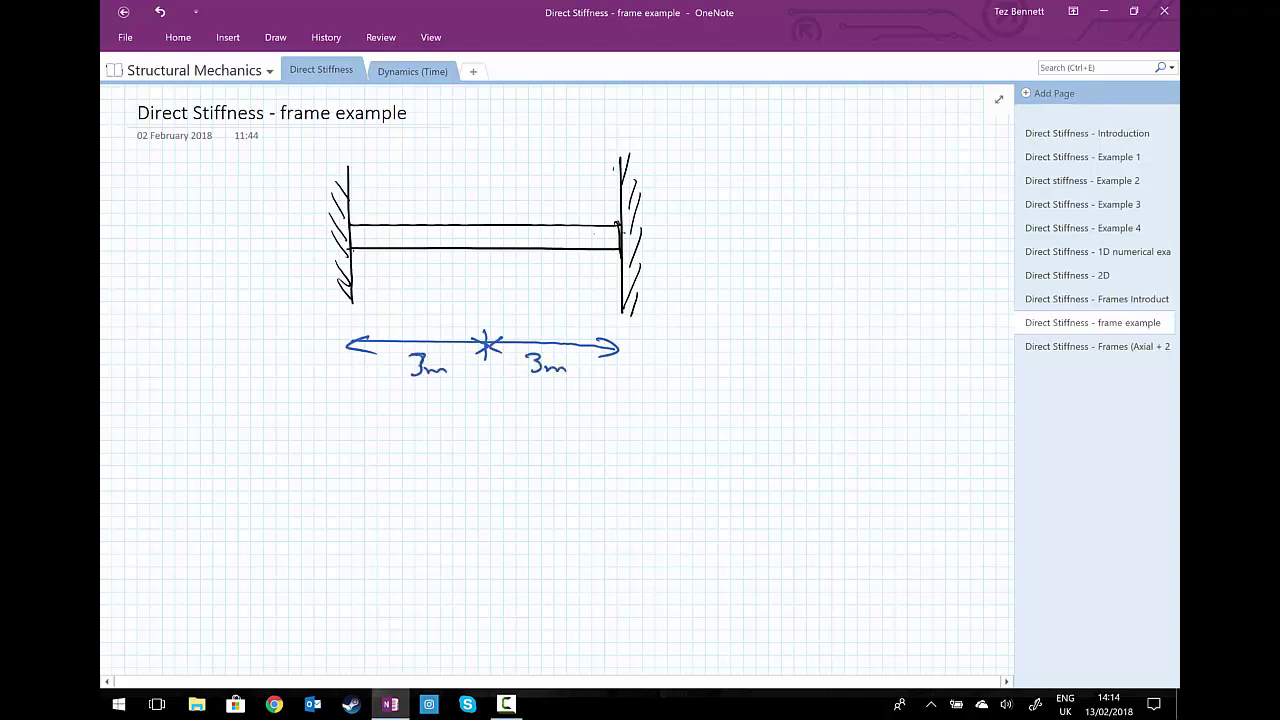
left_click(275, 37)
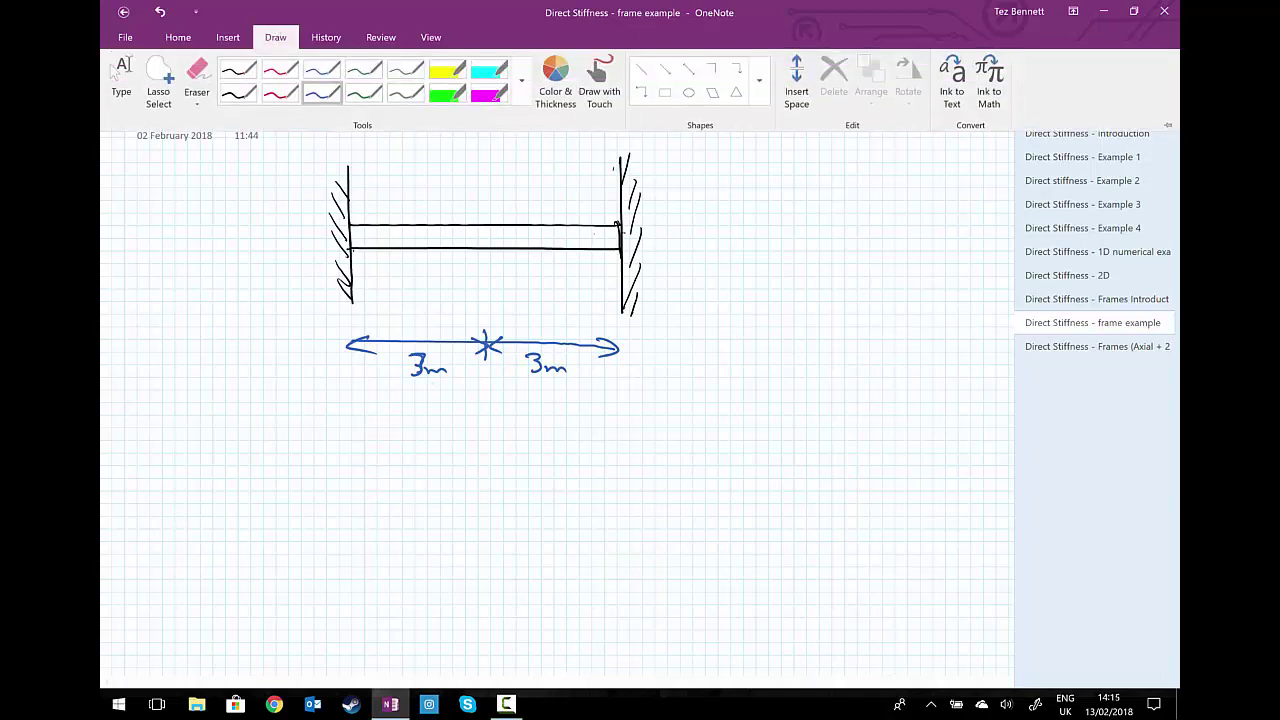
left_click(280, 92)
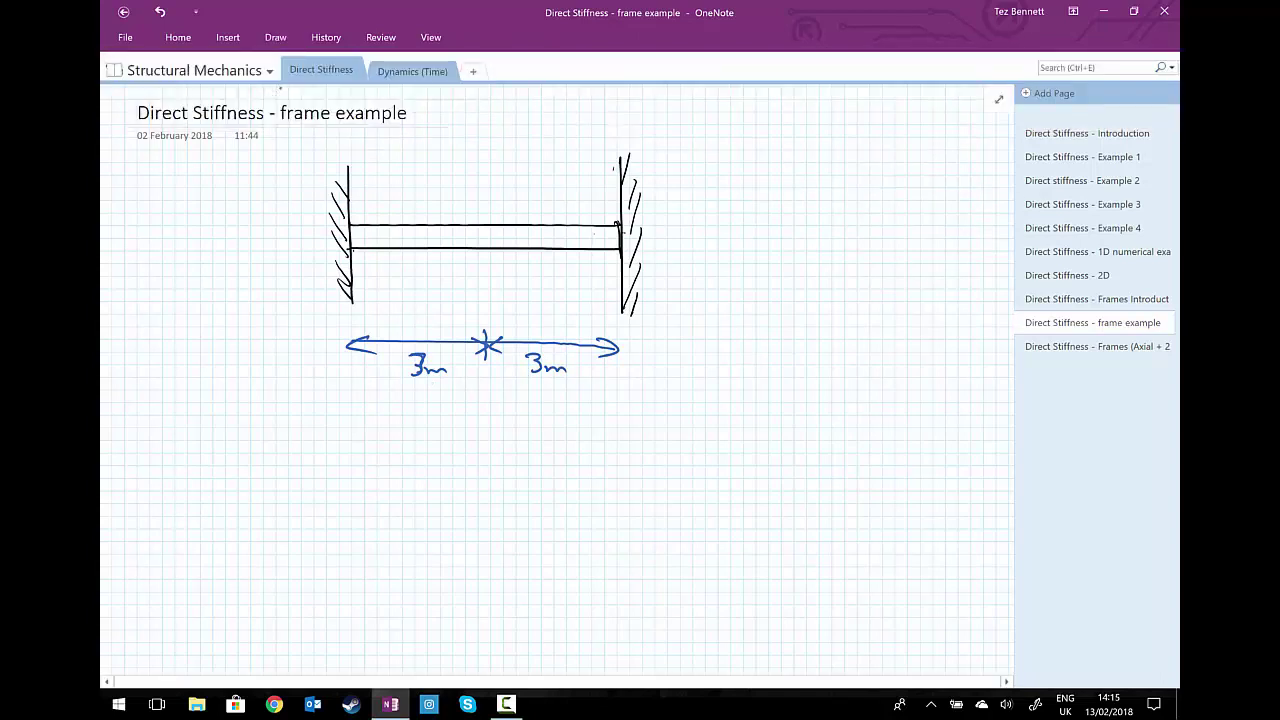
Step: Draw a red downward arrow onto the beam centre and label it F
mouse_move(477, 152)
left_mouse_down()
mouse_move(474, 222)
mouse_move(466, 202)
left_mouse_up()
mouse_move(489, 136)
left_mouse_down()
mouse_move(507, 132)
mouse_move(491, 164)
left_mouse_up()
left_click_drag(491, 154, 503, 151)
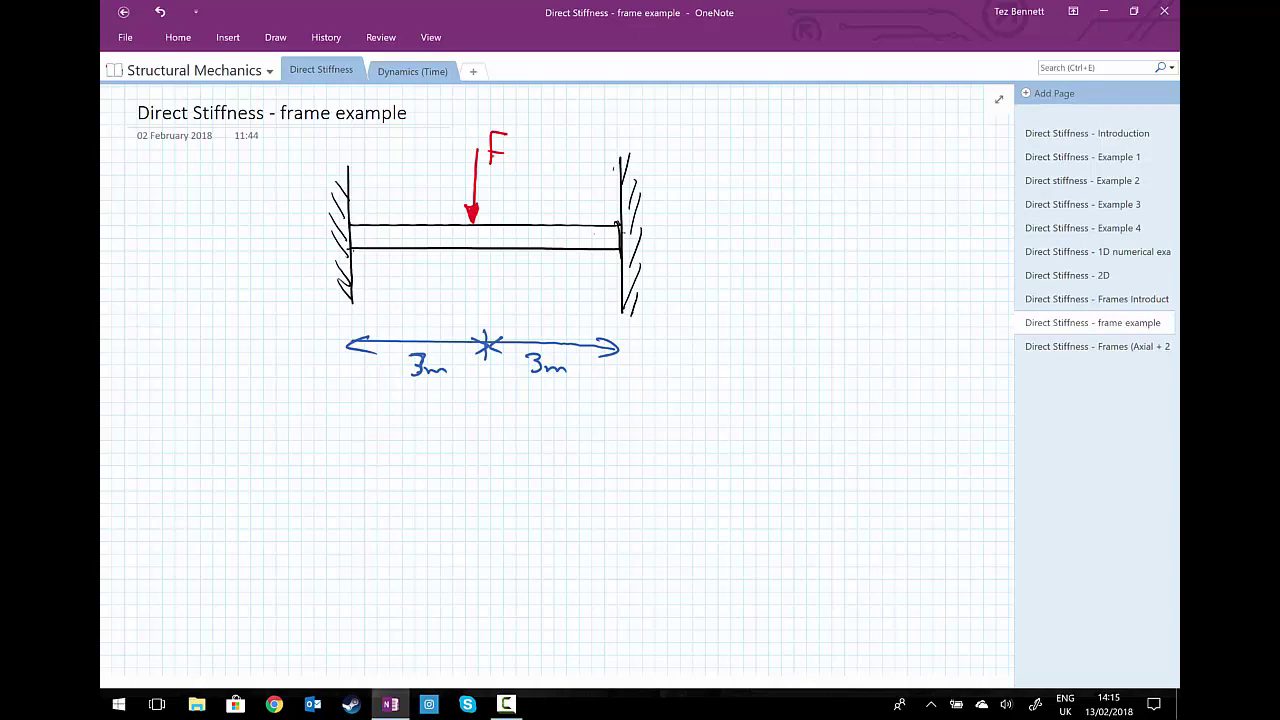
Step: Write F = 10kN in green to the right of the beam
left_click(275, 42)
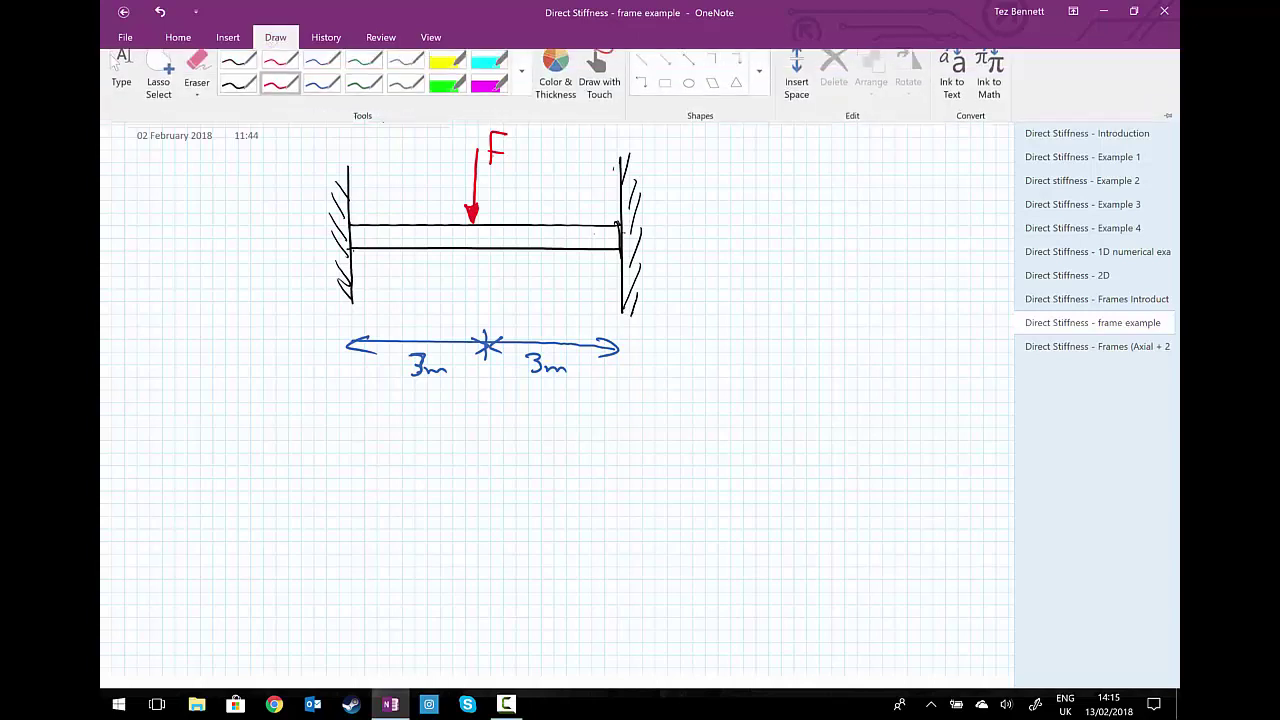
left_click(373, 104)
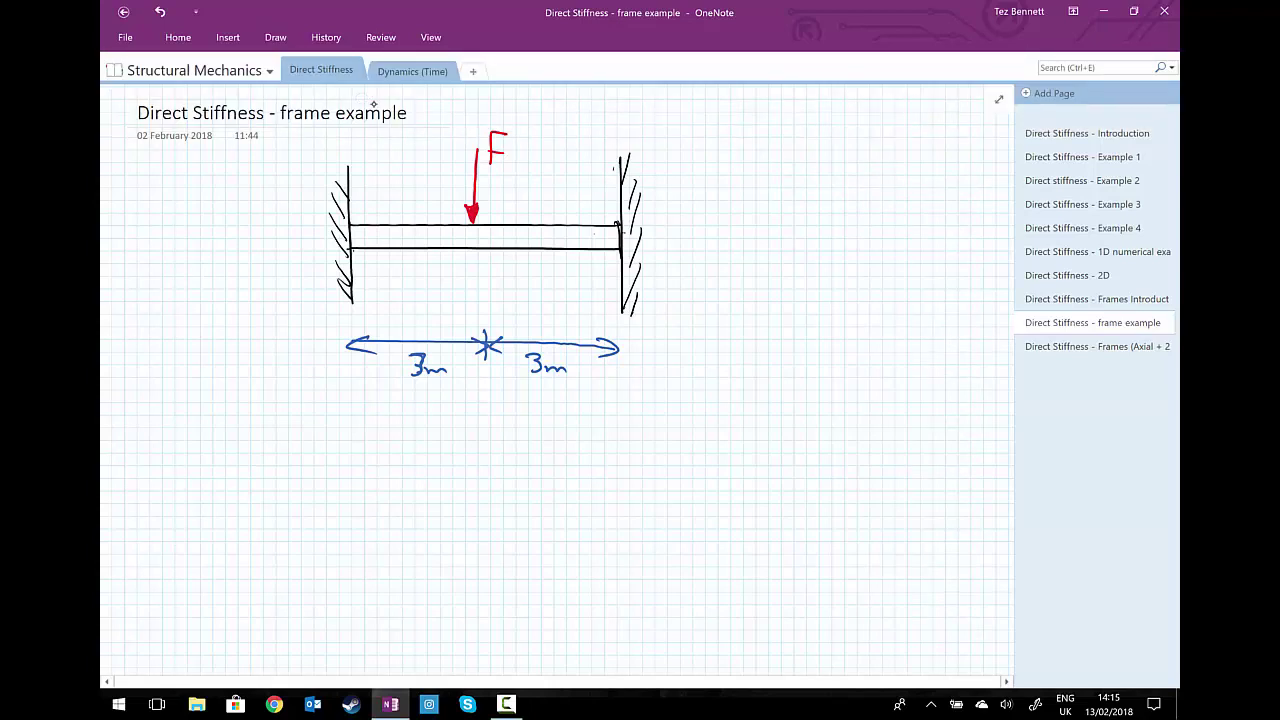
left_click_drag(797, 171, 780, 208)
left_click_drag(781, 199, 815, 203)
left_click_drag(801, 191, 843, 204)
mouse_move(857, 189)
left_mouse_down()
mouse_move(851, 200)
mouse_move(857, 189)
left_mouse_up()
mouse_move(869, 180)
left_mouse_down()
mouse_move(869, 204)
mouse_move(884, 204)
left_mouse_up()
mouse_move(889, 204)
left_mouse_down()
mouse_move(891, 182)
mouse_move(910, 181)
left_mouse_up()
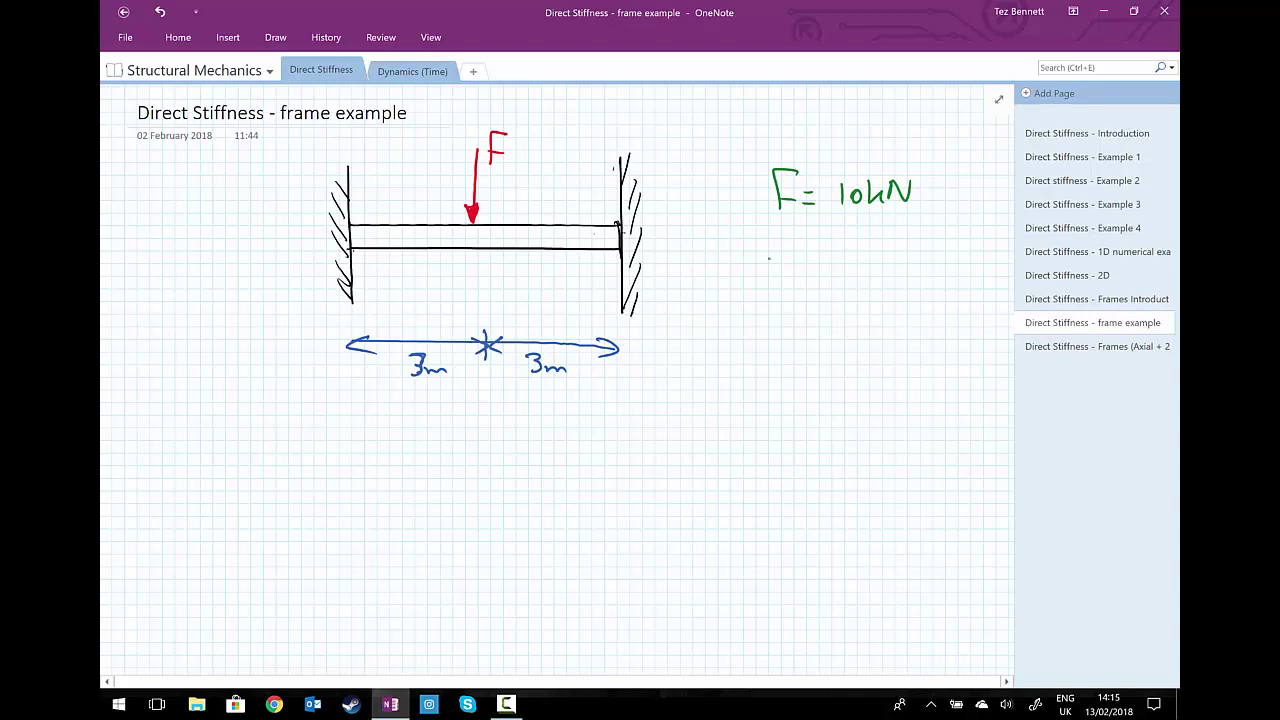
Step: Write EI = 5×10⁶ Nm² below it and draw a model line under the dimension arrow
left_click_drag(763, 250, 766, 272)
left_click_drag(776, 260, 786, 260)
left_click_drag(776, 269, 800, 272)
mouse_move(792, 273)
left_mouse_down()
mouse_move(812, 272)
mouse_move(815, 248)
mouse_move(845, 265)
left_mouse_up()
left_click_drag(834, 271, 894, 267)
mouse_move(894, 259)
left_mouse_down()
mouse_move(884, 267)
mouse_move(904, 269)
left_mouse_up()
mouse_move(912, 259)
left_mouse_down()
mouse_move(957, 244)
mouse_move(981, 270)
mouse_move(996, 256)
left_mouse_up()
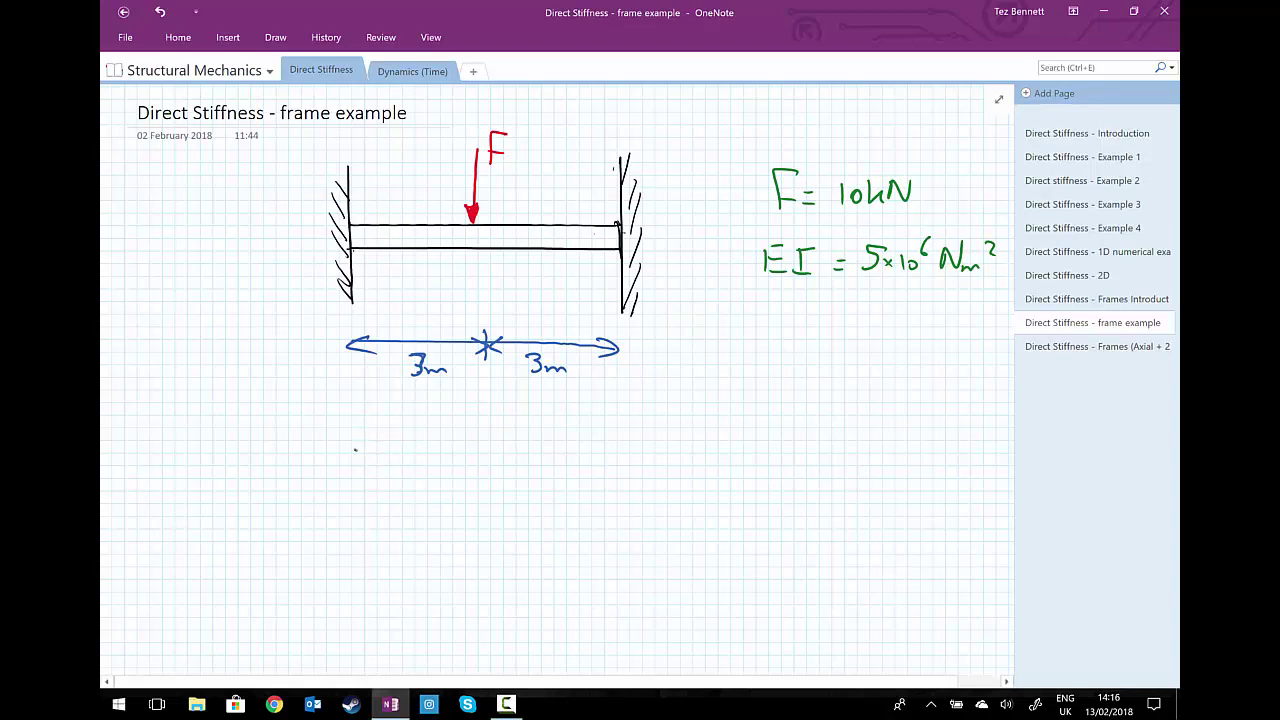
left_click_drag(355, 449, 622, 449)
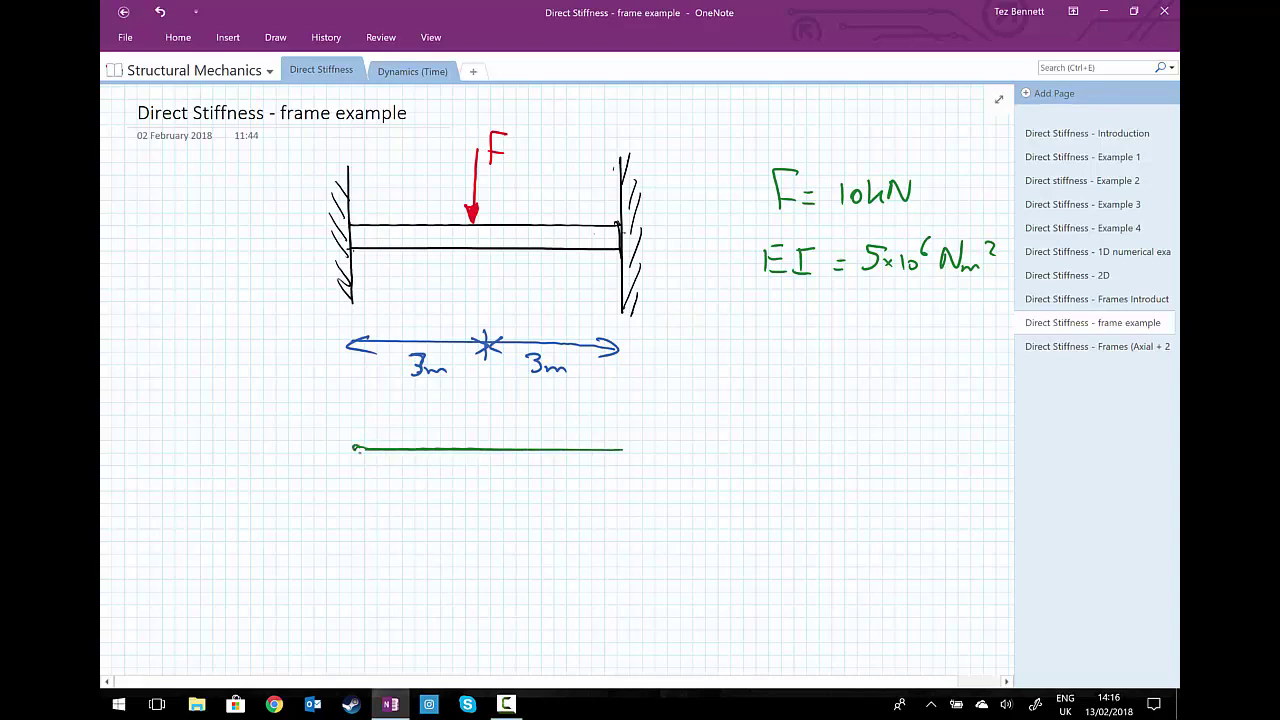
Step: Mark green node dots at both ends and the midpoint of the model line
left_click_drag(358, 453, 375, 443)
left_click_drag(488, 453, 487, 452)
left_click_drag(622, 454, 623, 452)
Step: Number the left, middle and right nodes 1, 2 and 3
scroll(550, 380, "down", 3)
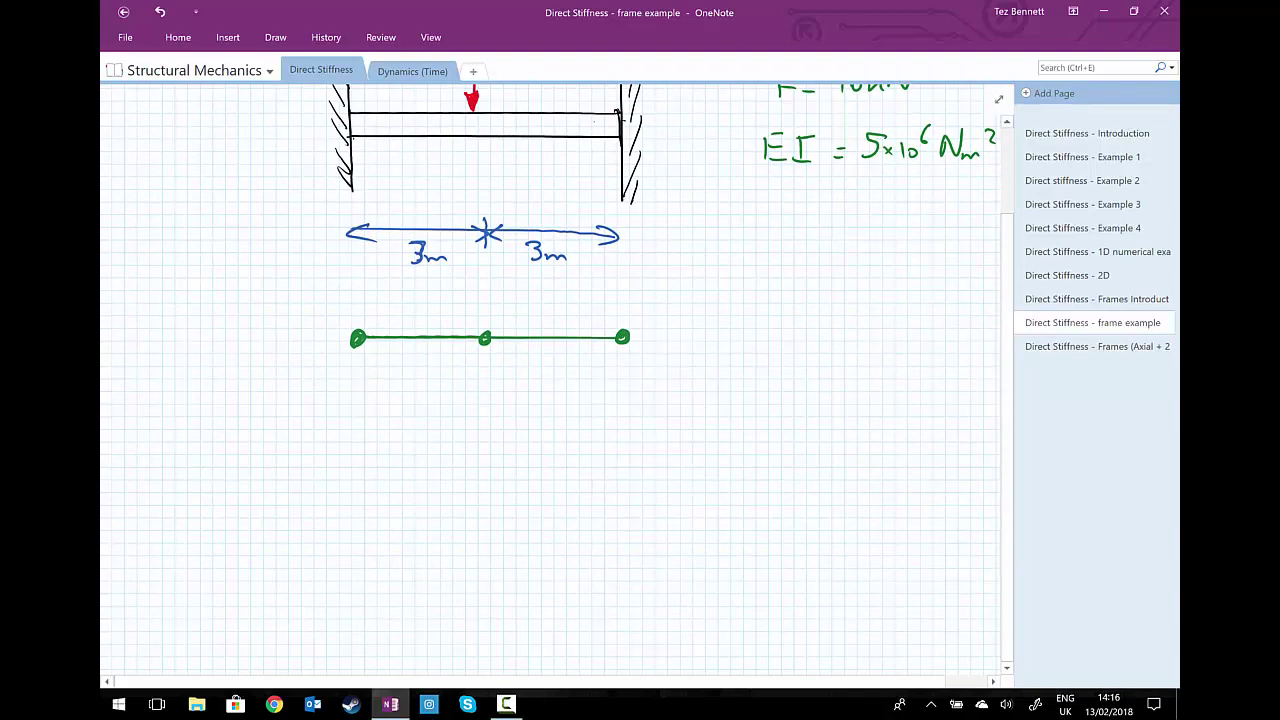
mouse_move(357, 307)
left_mouse_down()
mouse_move(356, 319)
mouse_move(355, 298)
left_mouse_up()
left_click_drag(480, 300, 491, 319)
left_click_drag(615, 299, 615, 317)
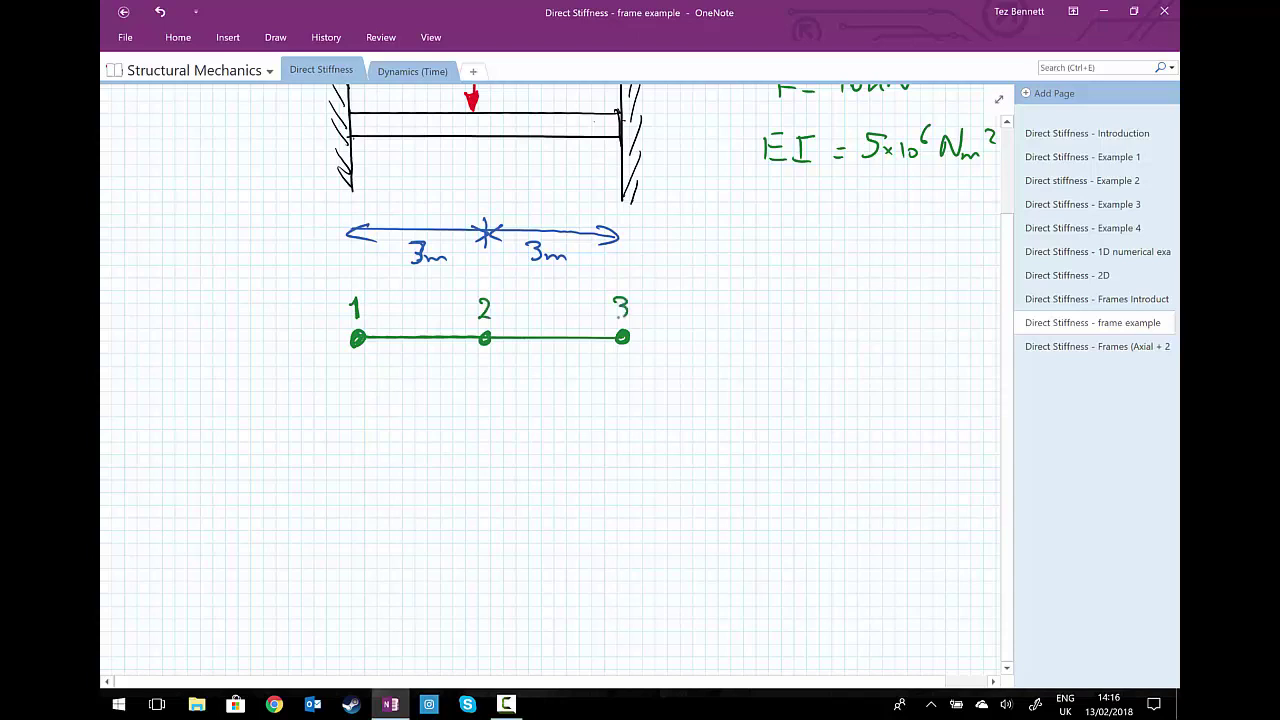
left_click(275, 37)
left_click(399, 93)
Step: Write grey labels (1) under the left segment and (2) under the right segment
mouse_move(411, 346)
left_mouse_down()
mouse_move(409, 370)
mouse_move(432, 370)
left_mouse_up()
mouse_move(547, 343)
left_mouse_down()
mouse_move(546, 370)
mouse_move(576, 372)
left_mouse_up()
scroll(557, 300, "up", 2)
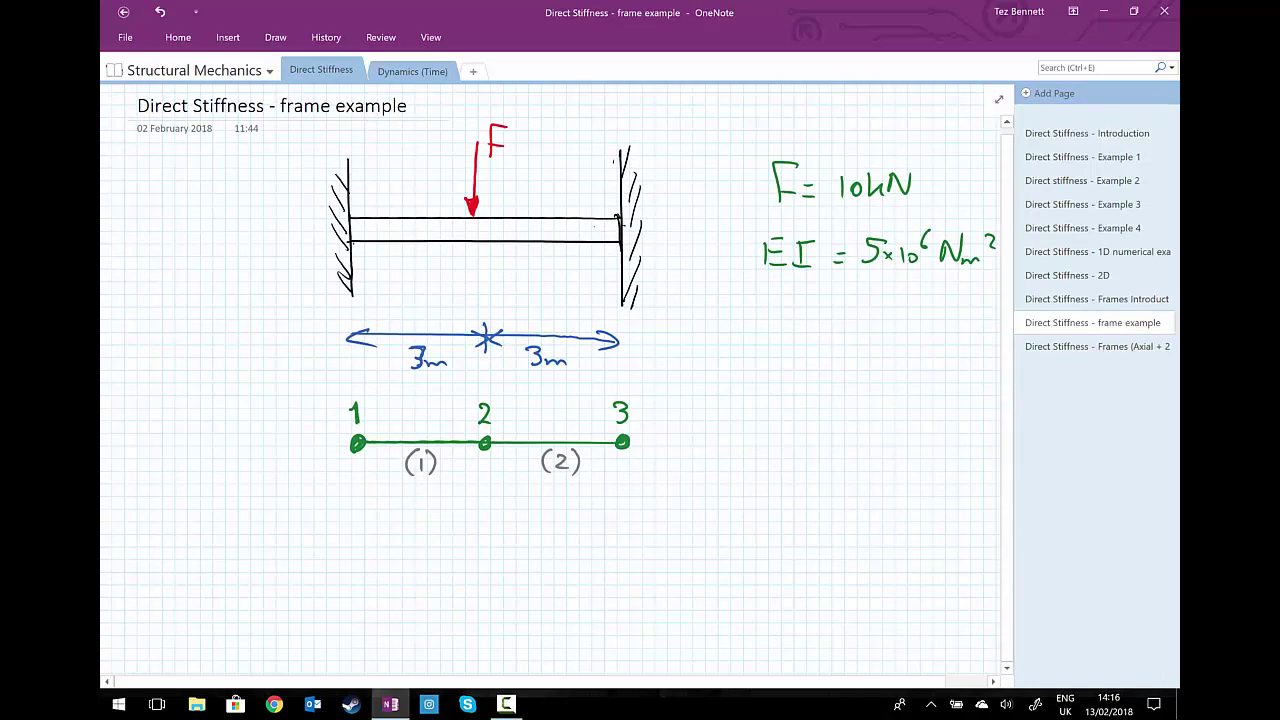
scroll(557, 375, "down", 4)
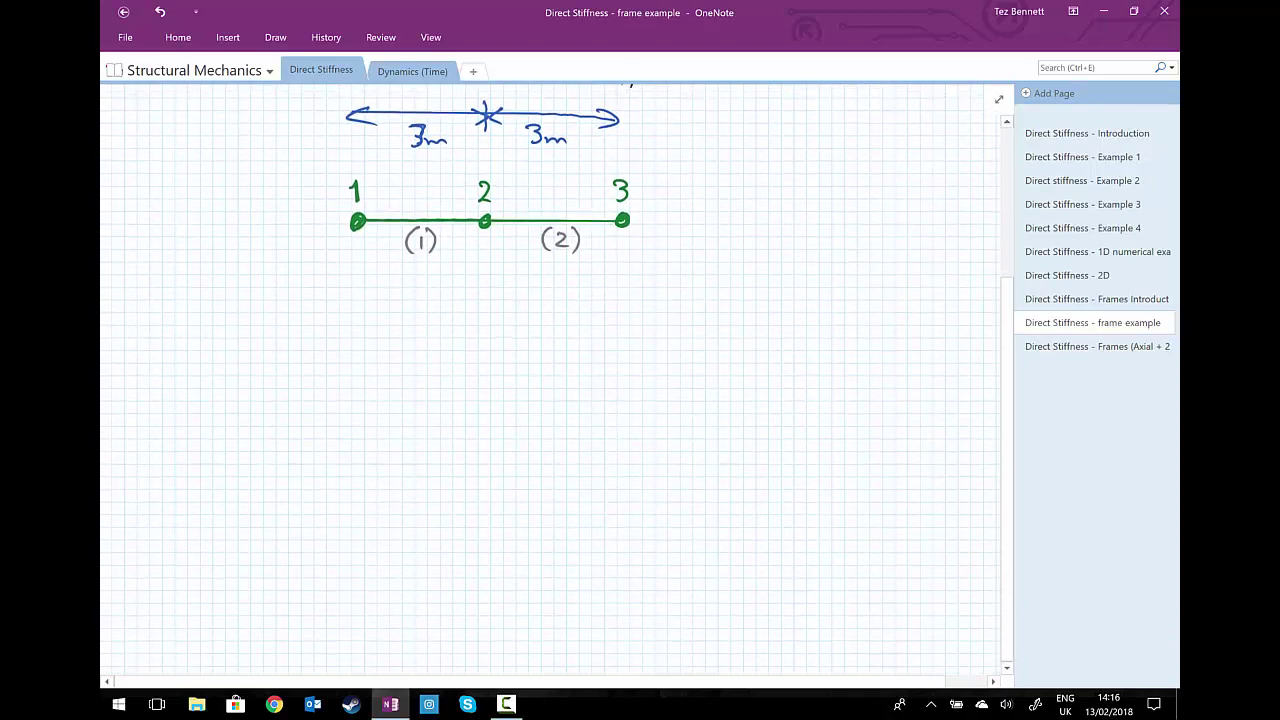
Step: Write [kᵉ] = EI in grey ink
mouse_move(181, 345)
left_mouse_down()
mouse_move(198, 340)
mouse_move(181, 402)
left_mouse_up()
mouse_move(204, 318)
left_mouse_down()
mouse_move(178, 368)
mouse_move(241, 458)
left_mouse_up()
mouse_move(238, 289)
left_mouse_down()
mouse_move(209, 297)
mouse_move(228, 351)
mouse_move(272, 306)
mouse_move(303, 338)
mouse_move(293, 349)
mouse_move(340, 327)
left_mouse_up()
left_click_drag(325, 318, 392, 338)
mouse_move(373, 324)
left_mouse_down()
mouse_move(391, 311)
mouse_move(410, 340)
left_mouse_up()
mouse_move(397, 340)
left_mouse_down()
mouse_move(423, 340)
mouse_move(423, 317)
left_mouse_up()
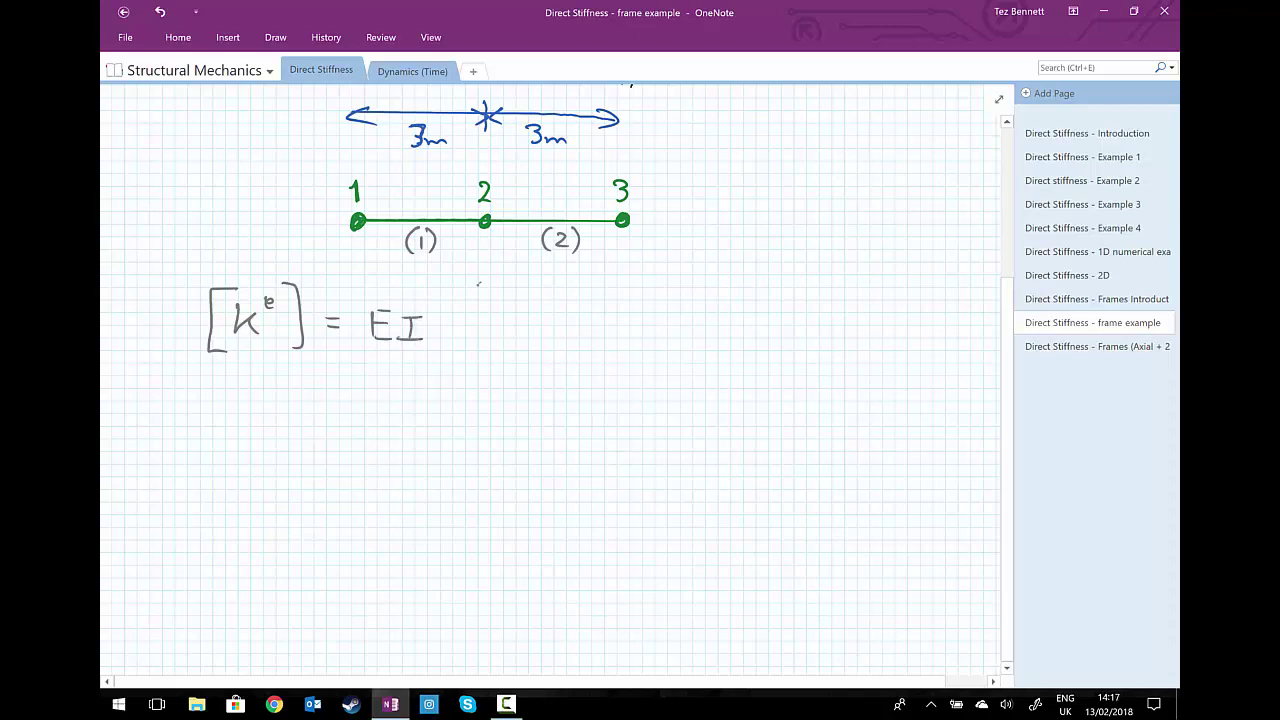
Step: Draw the matrix's tall opening bracket and enter 12/L³ as the first term
mouse_move(484, 281)
left_mouse_down()
mouse_move(455, 340)
mouse_move(455, 432)
mouse_move(484, 484)
left_mouse_up()
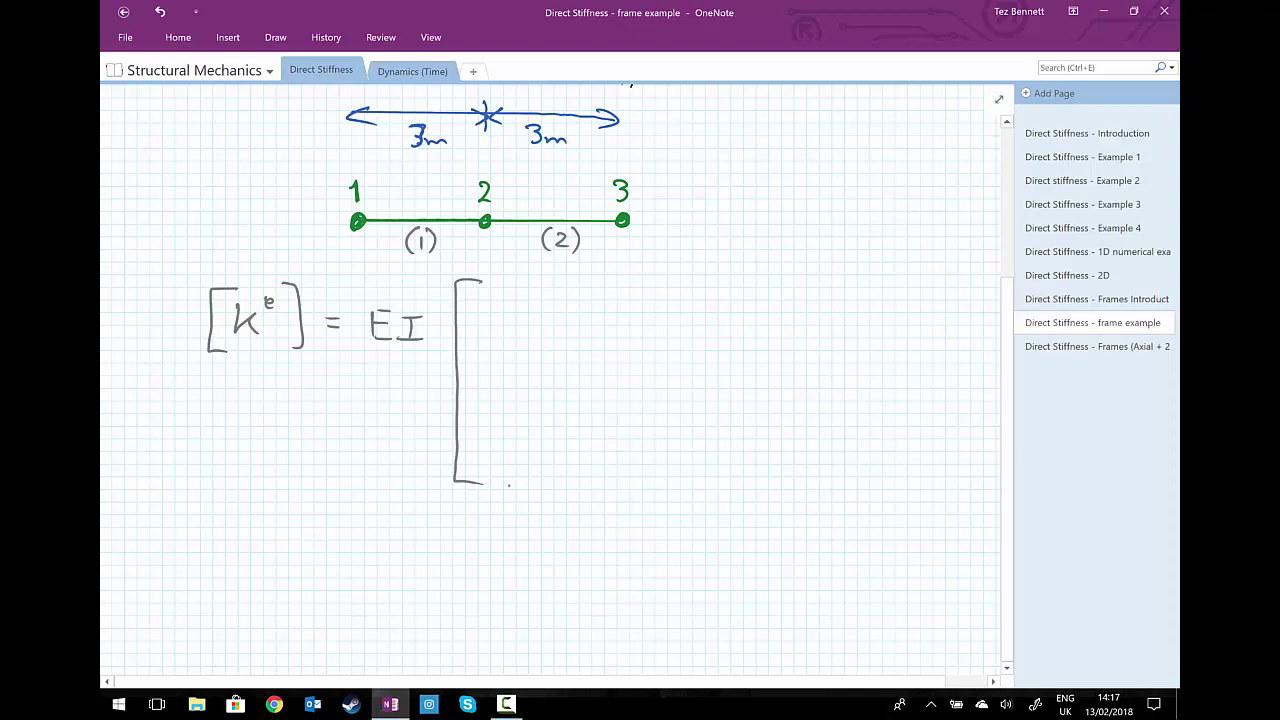
mouse_move(472, 290)
left_mouse_down()
mouse_move(493, 333)
mouse_move(519, 326)
left_mouse_up()
scroll(550, 380, "up", 3)
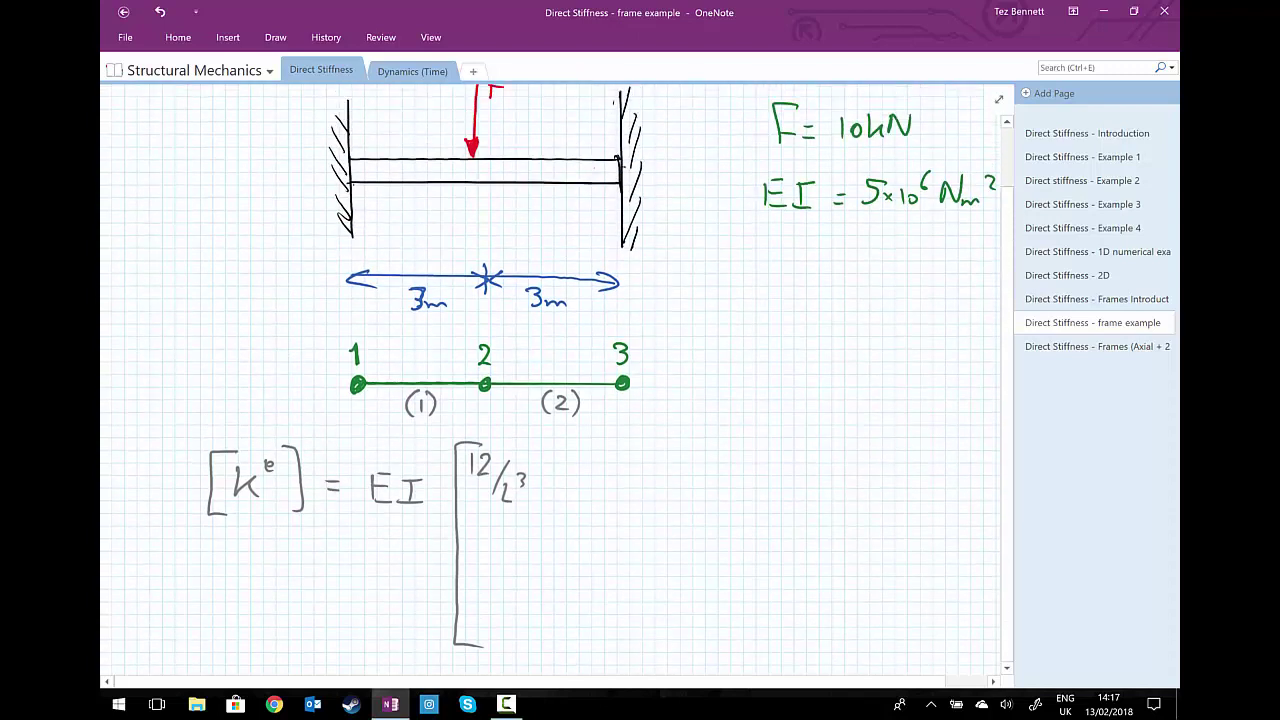
scroll(550, 380, "down", 2)
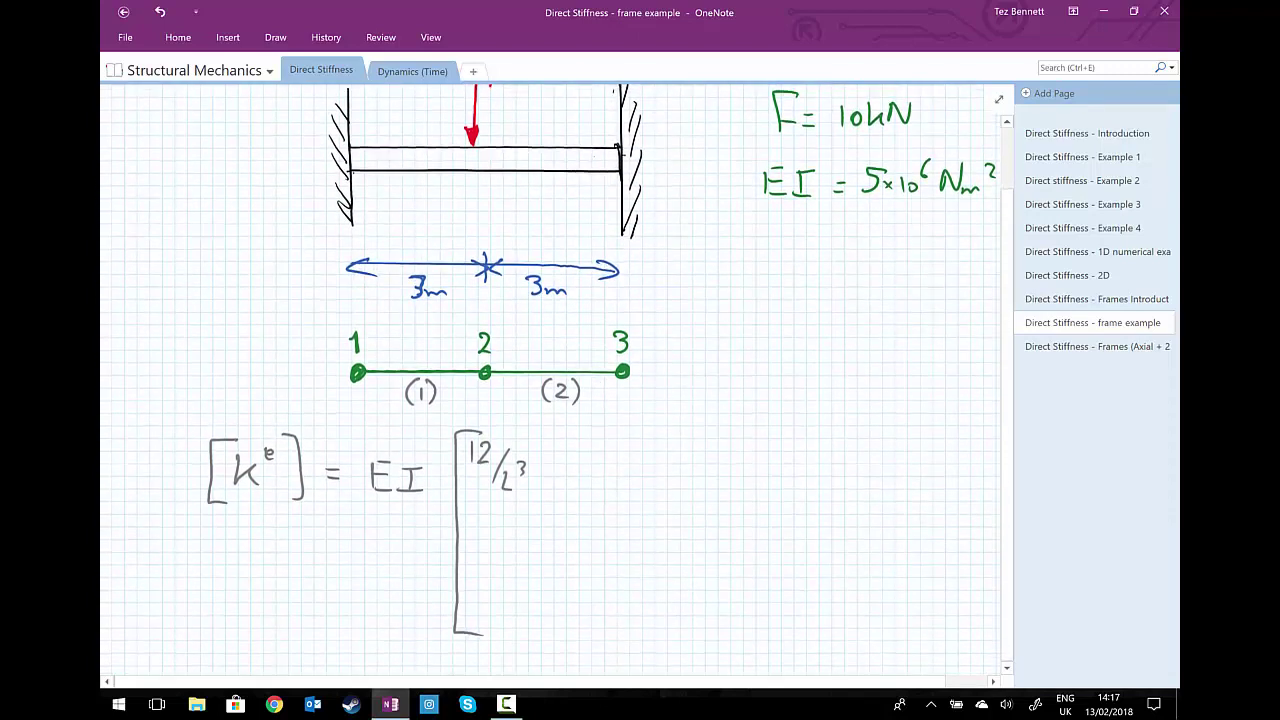
scroll(550, 380, "down", 1)
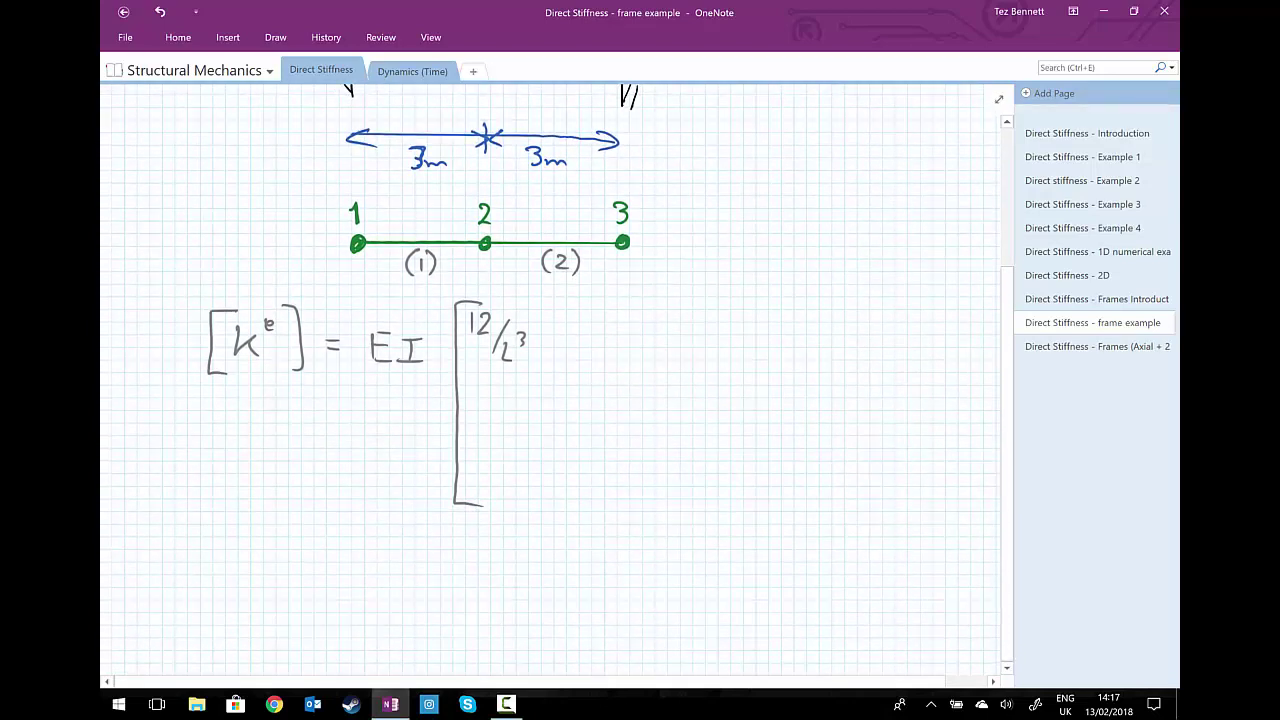
scroll(550, 380, "up", 3)
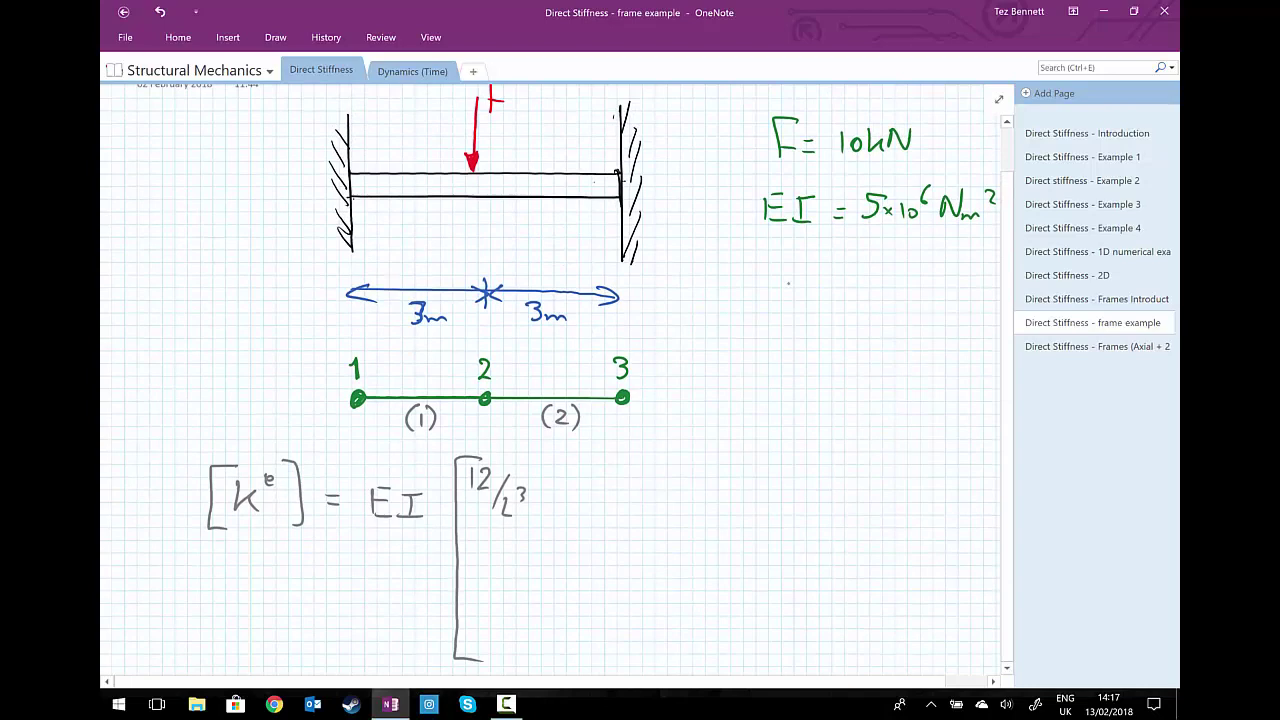
Step: Write the element length below the EI value
mouse_move(800, 254)
left_mouse_down()
mouse_move(800, 284)
mouse_move(823, 283)
left_mouse_up()
left_click_drag(843, 278, 920, 280)
scroll(550, 380, "down", 5)
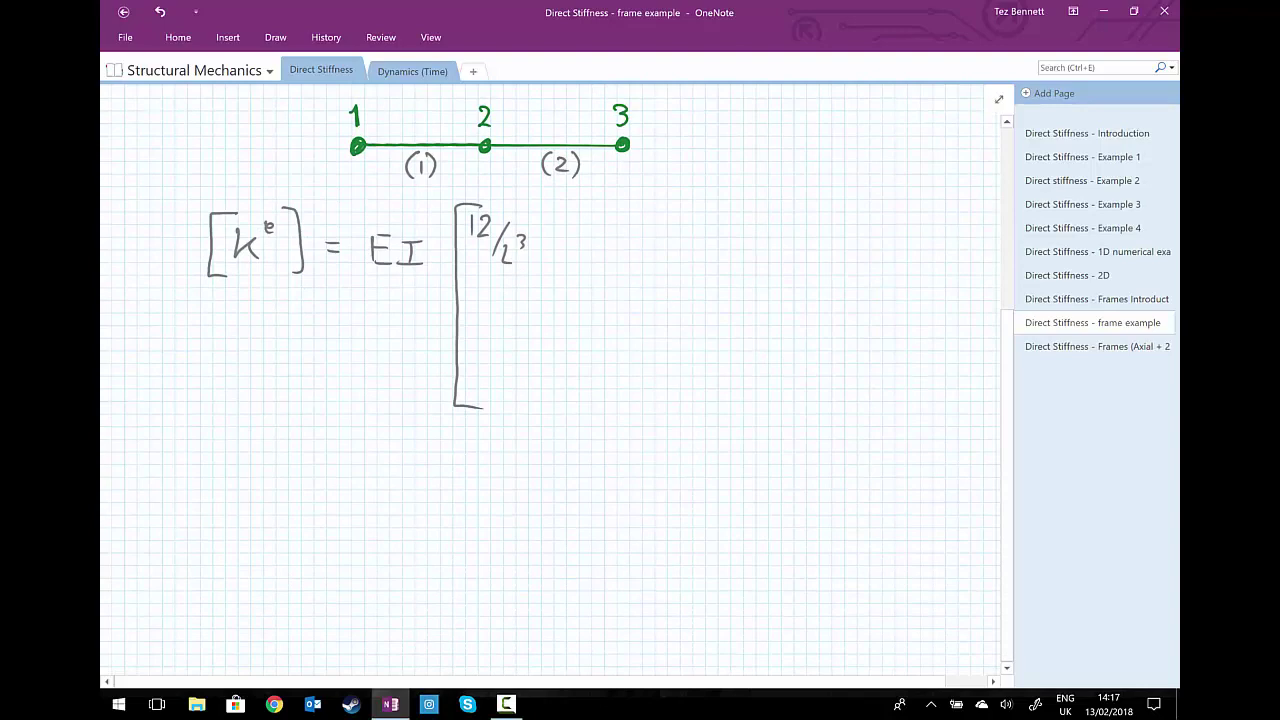
Step: Enter 6/L² and -12/L³ in the first row and draw the closing bracket
left_click_drag(591, 207, 583, 228)
mouse_move(609, 227)
left_mouse_down()
mouse_move(591, 247)
mouse_move(606, 263)
mouse_move(626, 250)
left_mouse_up()
mouse_move(714, 203)
left_mouse_down()
mouse_move(715, 224)
mouse_move(742, 231)
mouse_move(710, 238)
left_mouse_up()
mouse_move(717, 253)
left_mouse_down()
mouse_move(724, 287)
mouse_move(740, 262)
left_mouse_up()
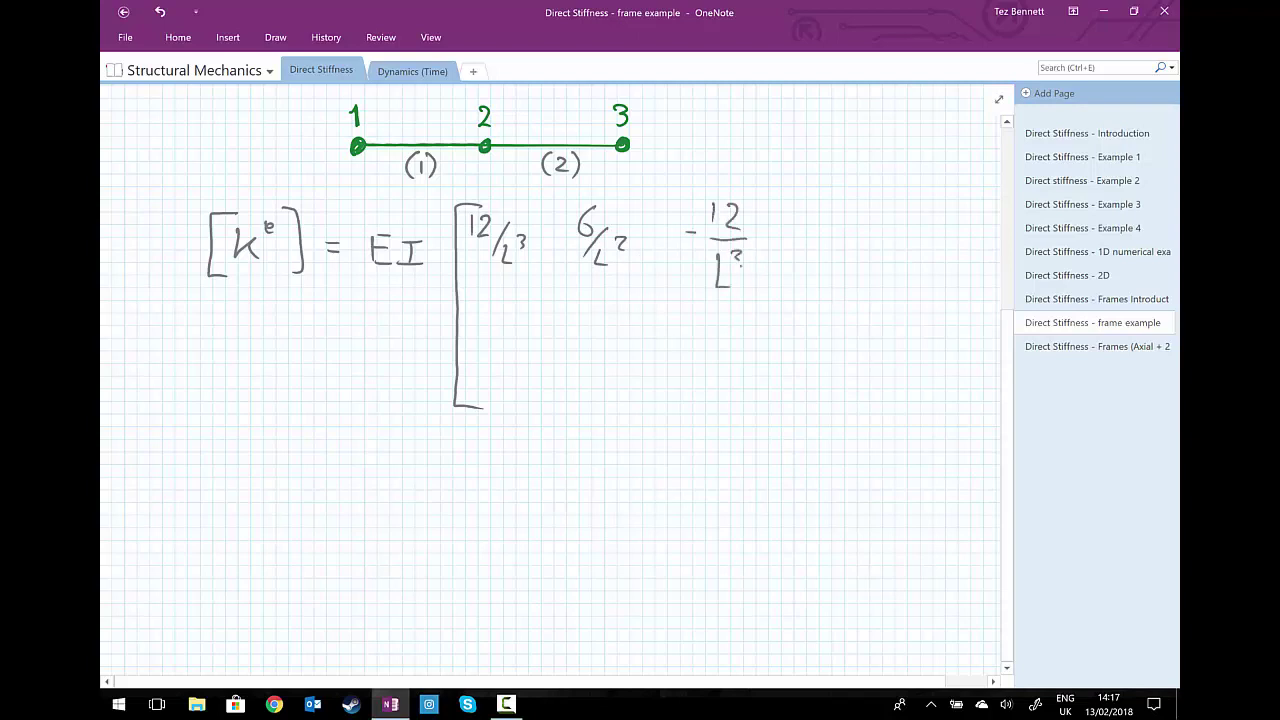
mouse_move(775, 205)
left_mouse_down()
mouse_move(800, 198)
mouse_move(836, 328)
mouse_move(808, 354)
left_mouse_up()
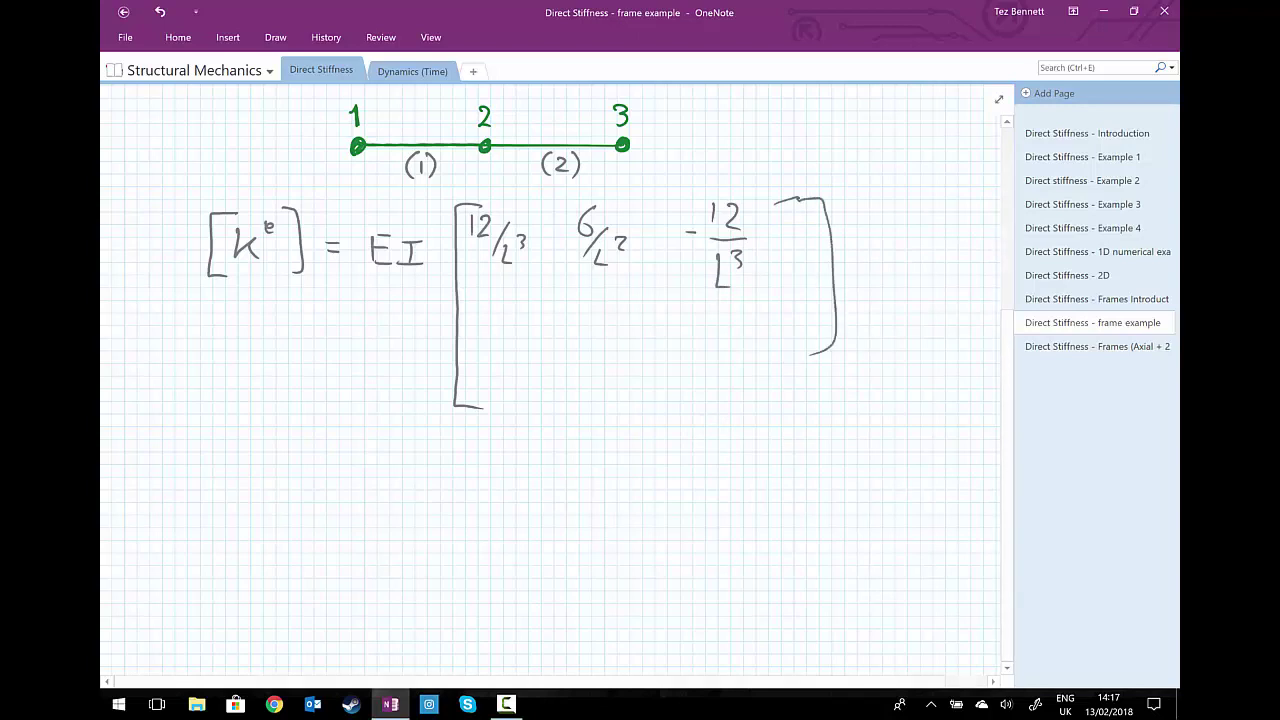
left_click(275, 38)
left_click(236, 94)
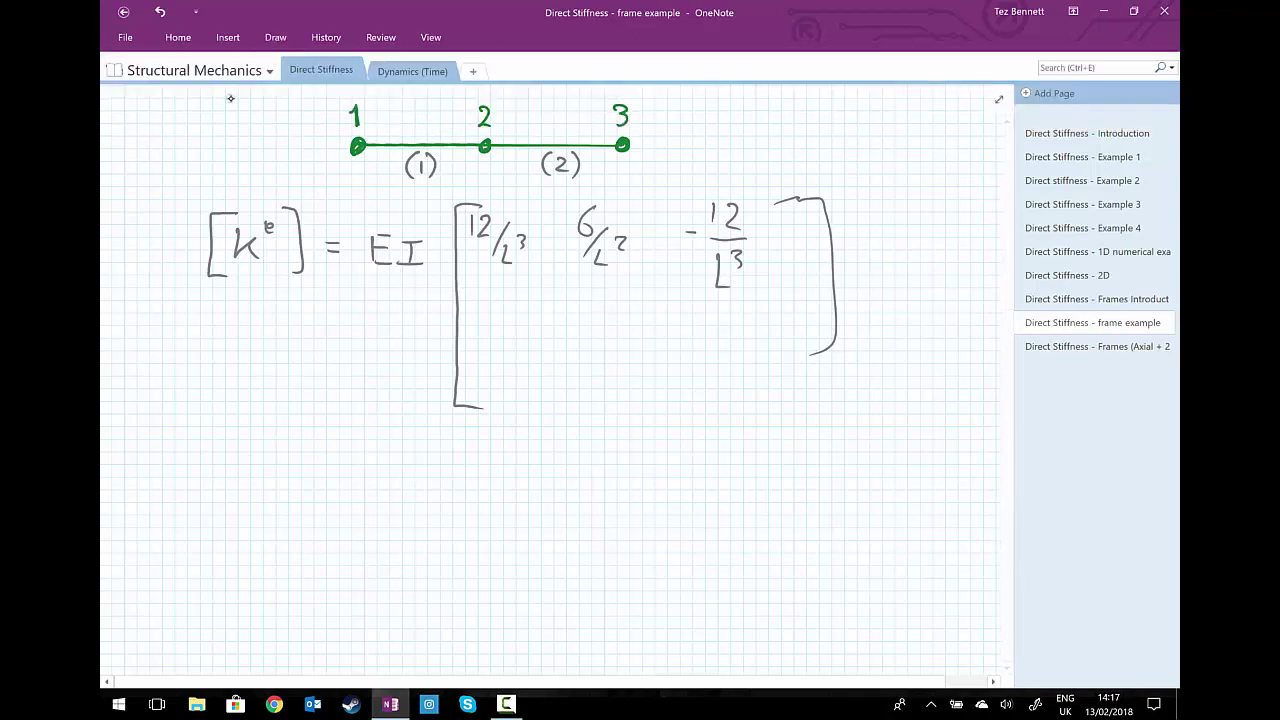